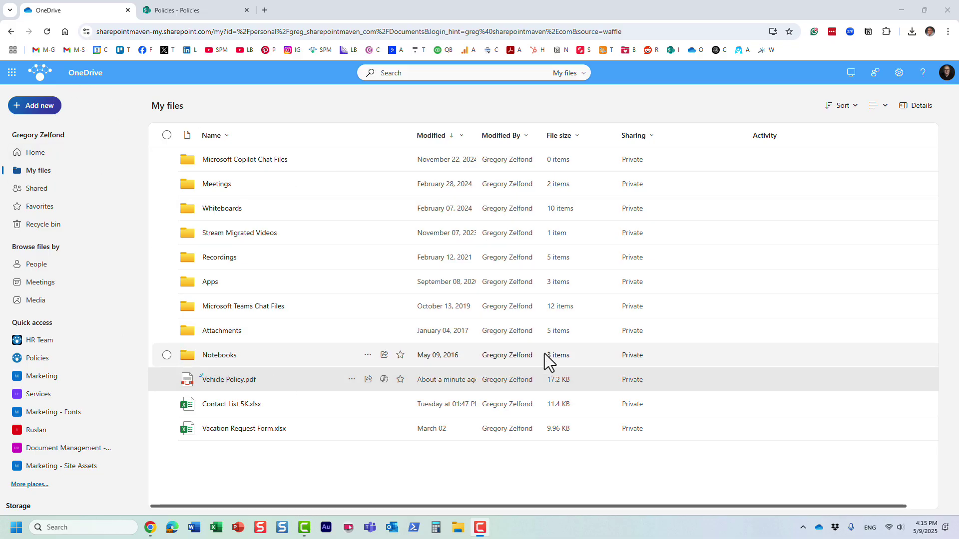
- Check Vehicle Policy.pdf, preview both of its pages, then close the viewer
click(166, 381)
click(167, 380)
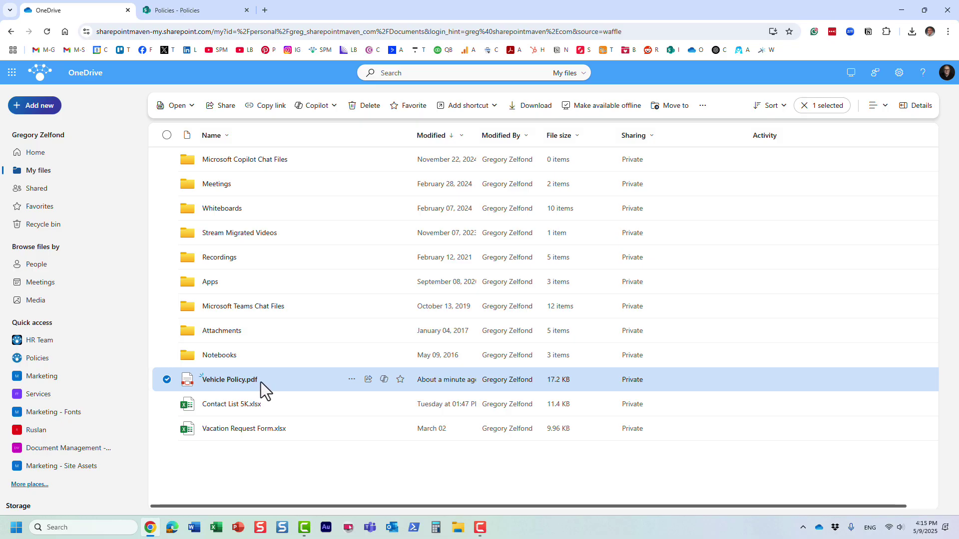
click(229, 380)
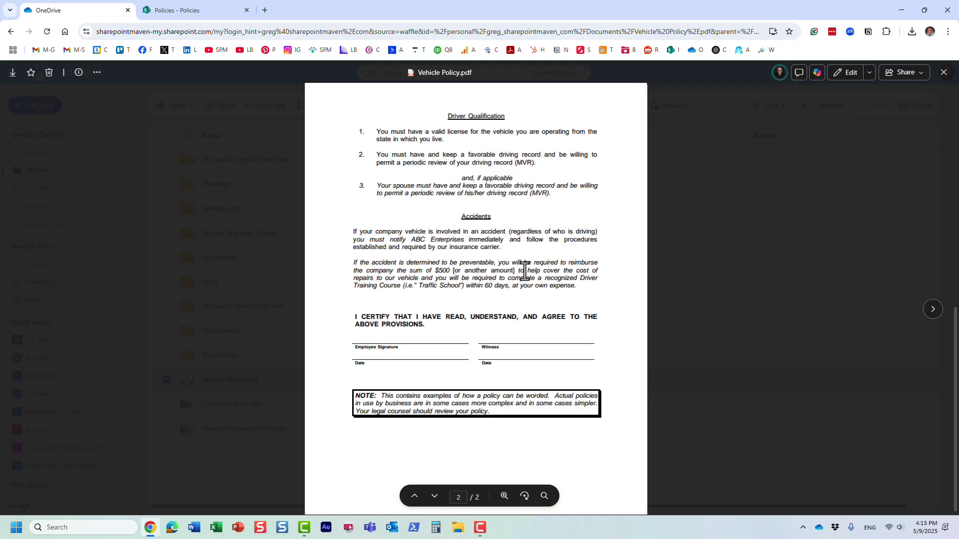
scroll(523, 274, up, 5)
scroll(524, 272, up, 5)
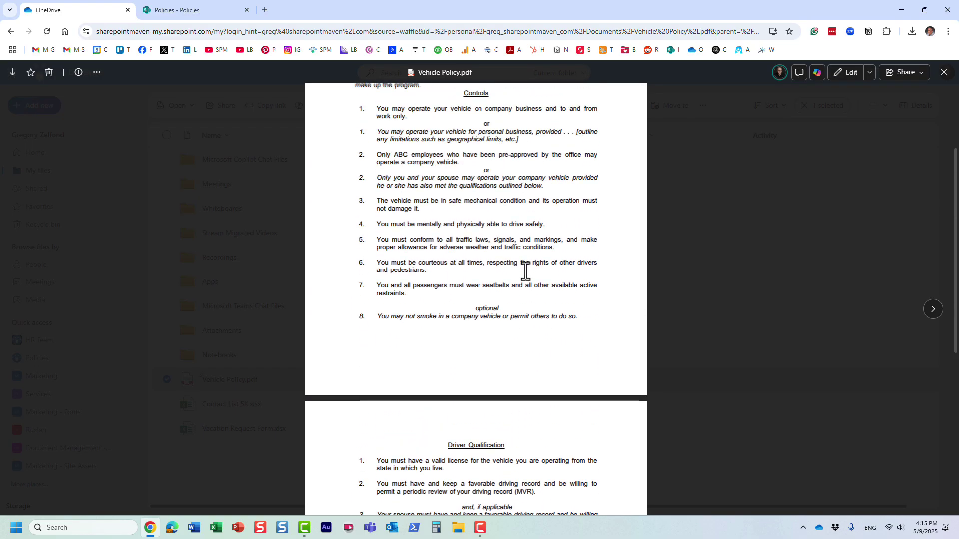
click(944, 72)
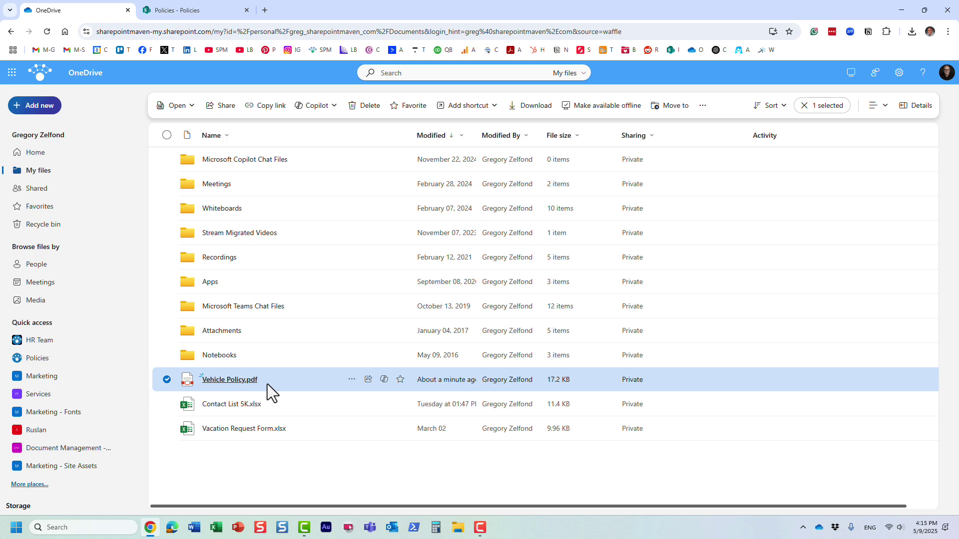
- Choose Ask a question from the Copilot menu for Vehicle Policy.pdf to open the Copilot pane
click(384, 379)
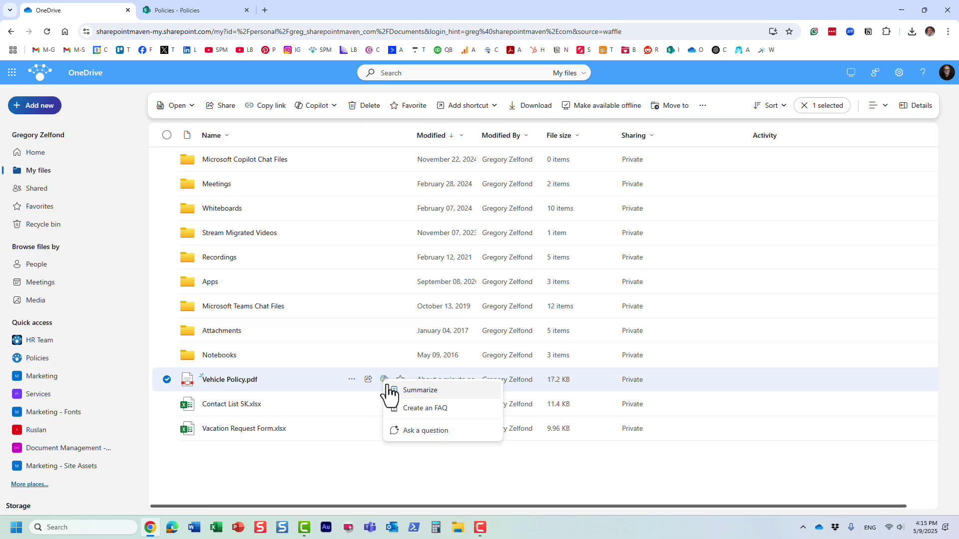
click(332, 105)
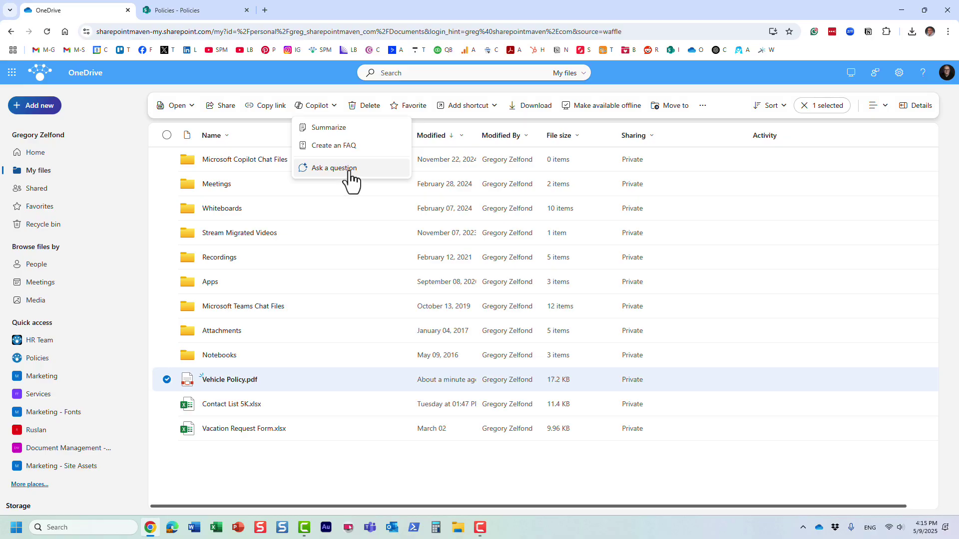
click(334, 168)
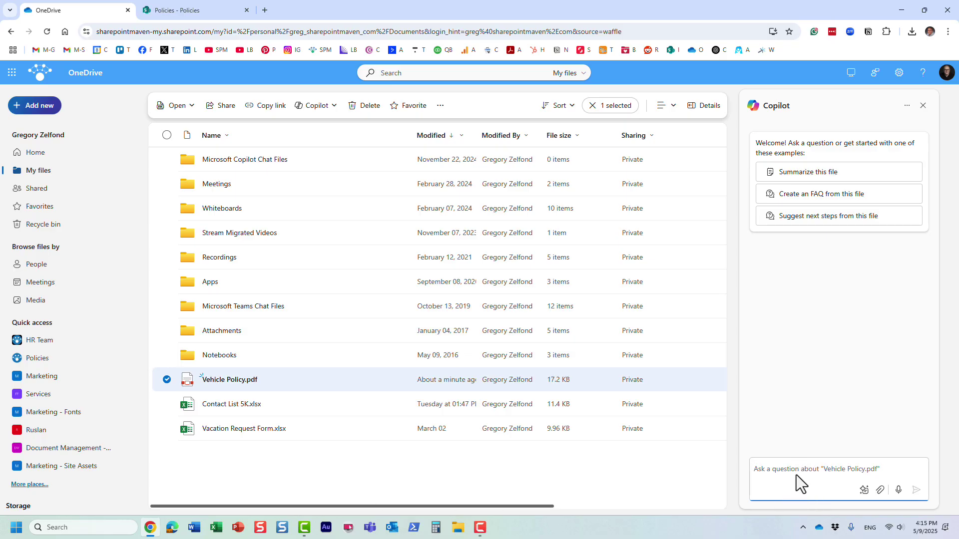
- Ask Copilot "Can I use my own vehicle" about Vehicle Policy.pdf
text(Can I use my own vehicle)
click(917, 489)
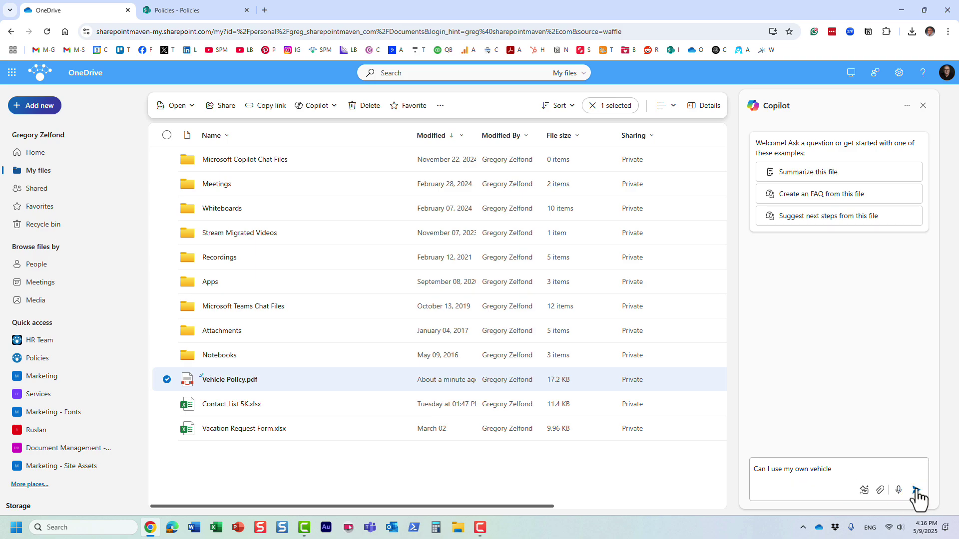
click(916, 492)
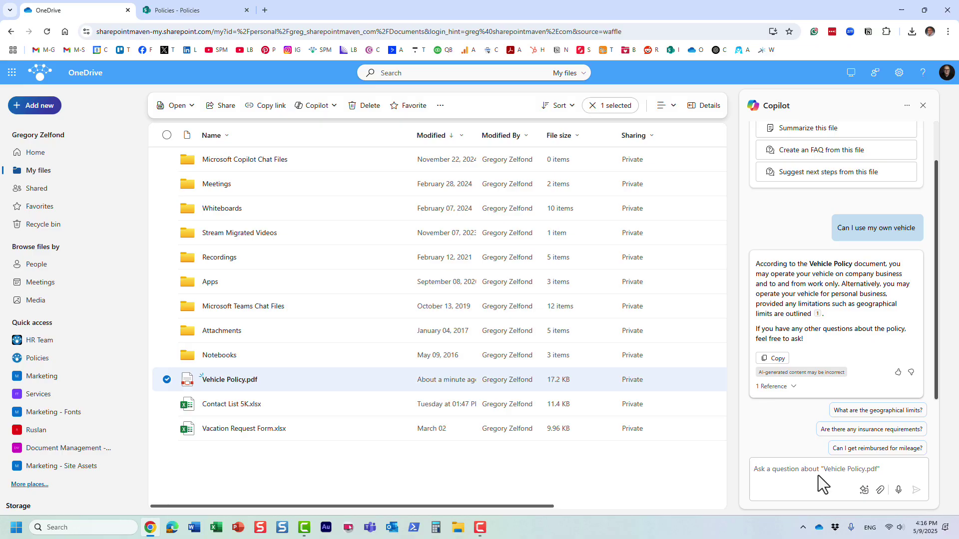
- Ask the suggested question 'Can I get reimbursed for mileage?' and check the answer's citation
click(884, 449)
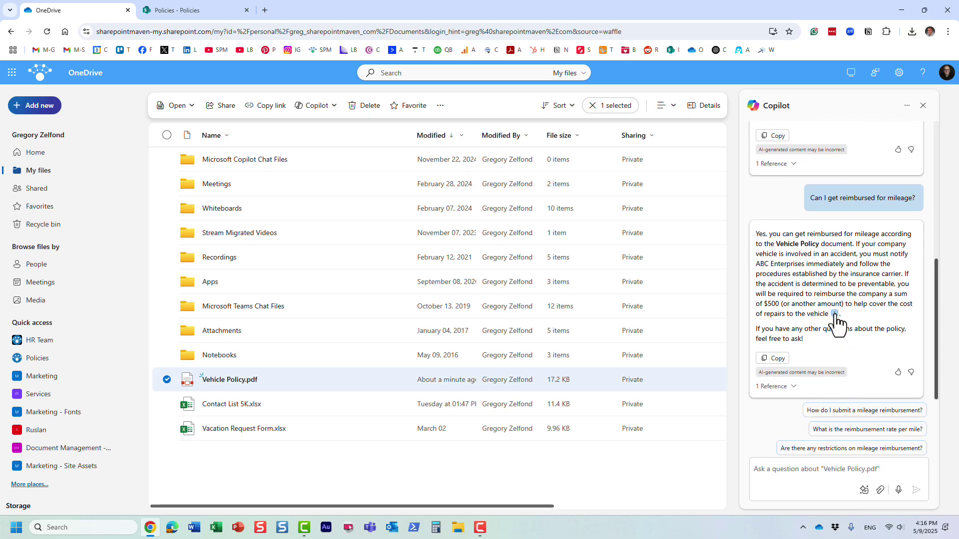
mouse_move(834, 315)
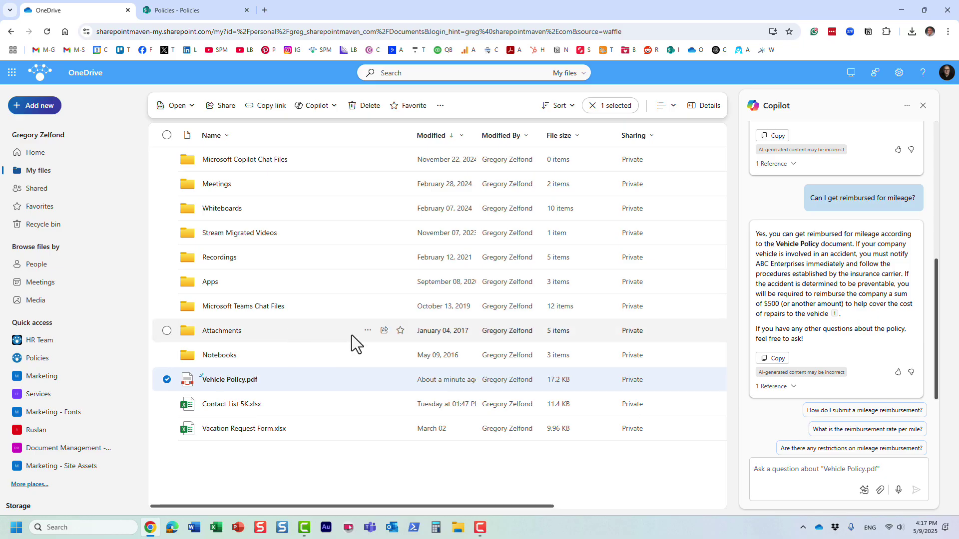
- Close the Copilot pane and re-check Vehicle Policy.pdf in My files
click(922, 106)
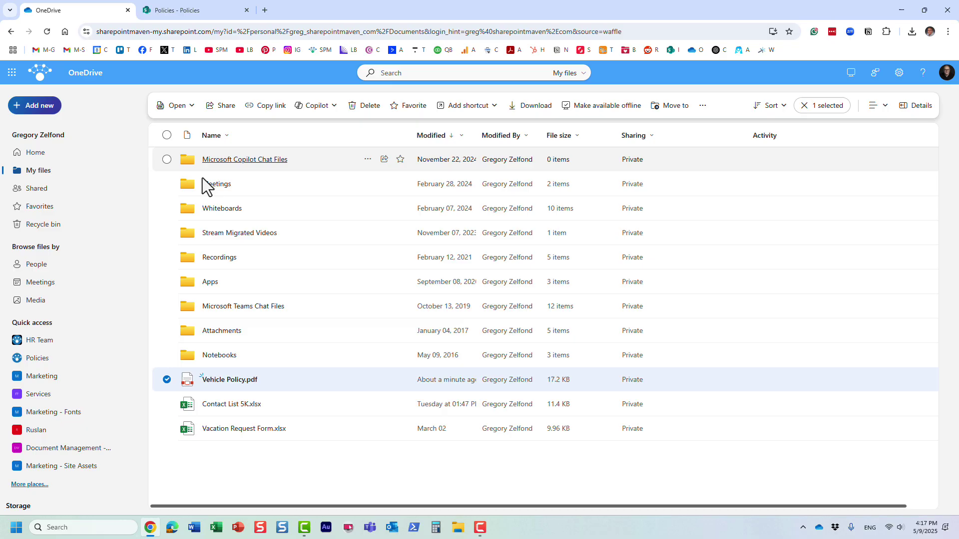
click(166, 380)
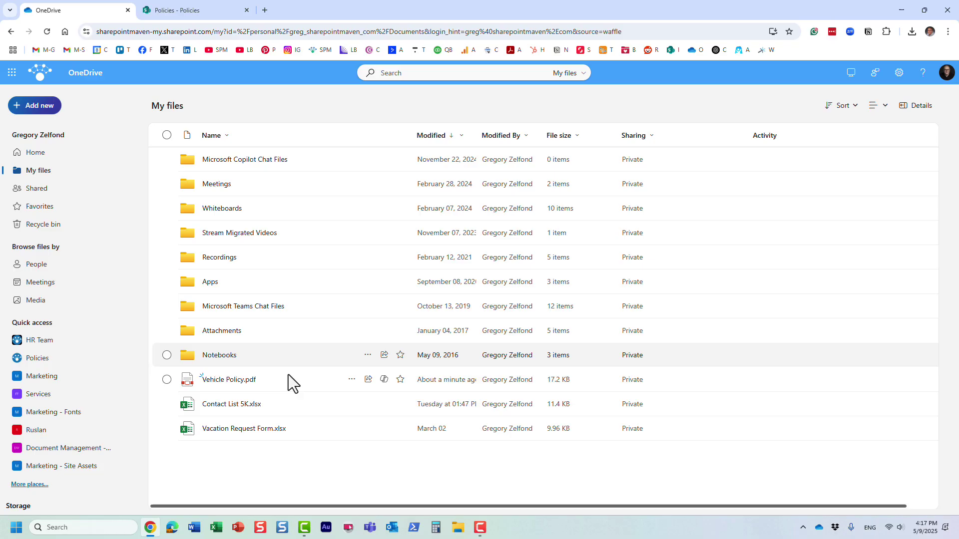
click(166, 379)
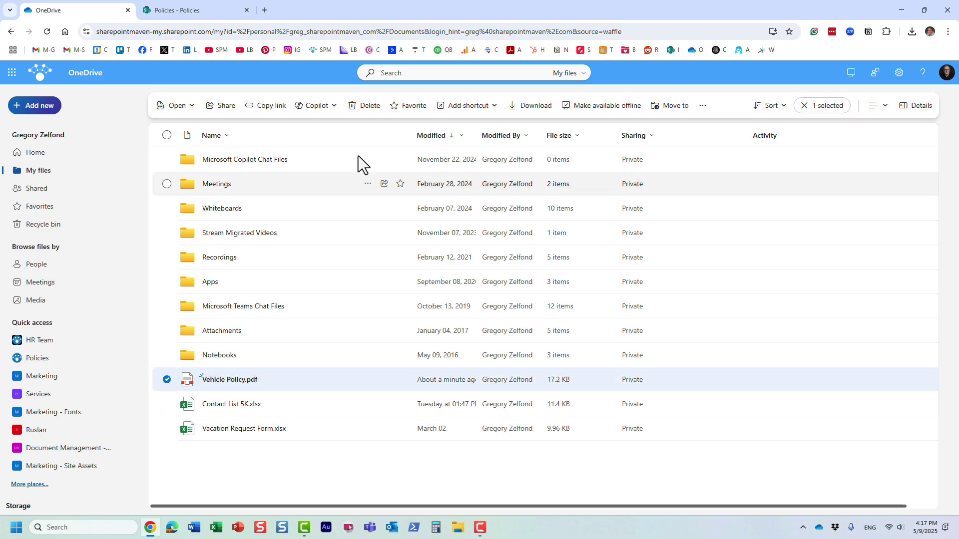
- Dismiss the Copilot dropdown, uncheck the file, and switch to the 'Policies - Policies' tab
click(316, 107)
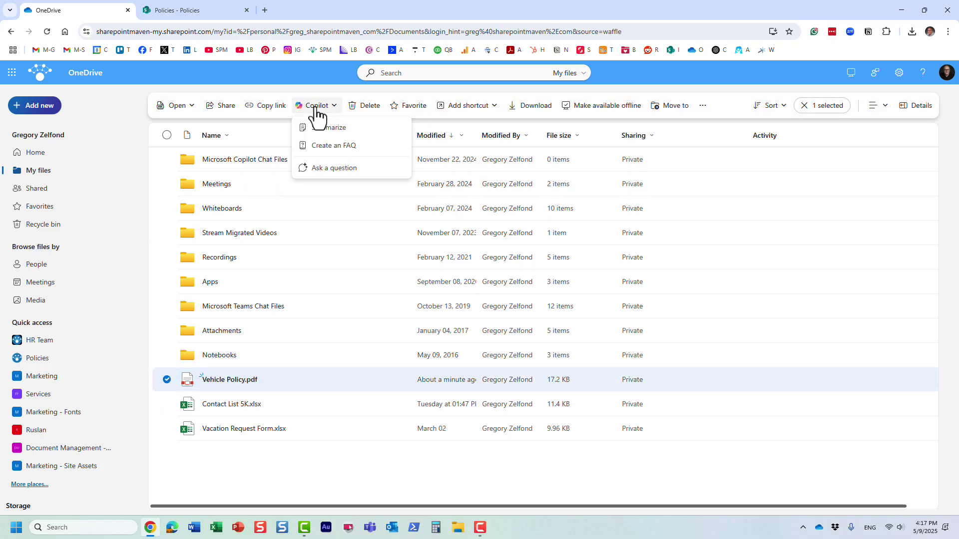
click(307, 75)
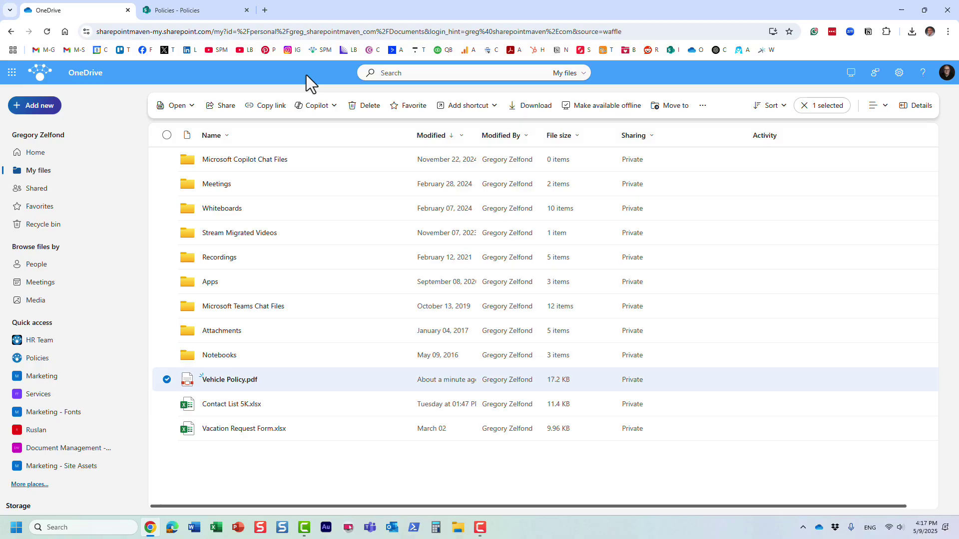
click(166, 381)
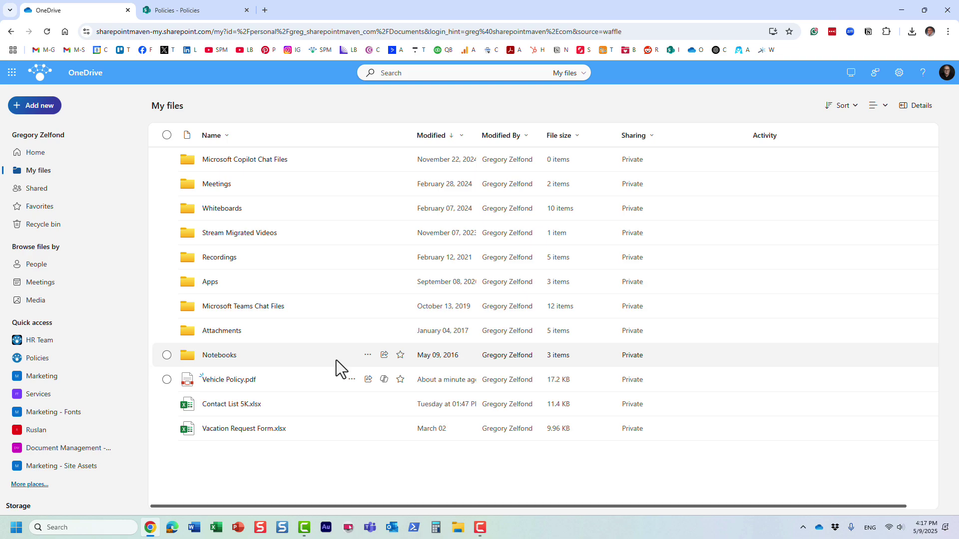
click(188, 13)
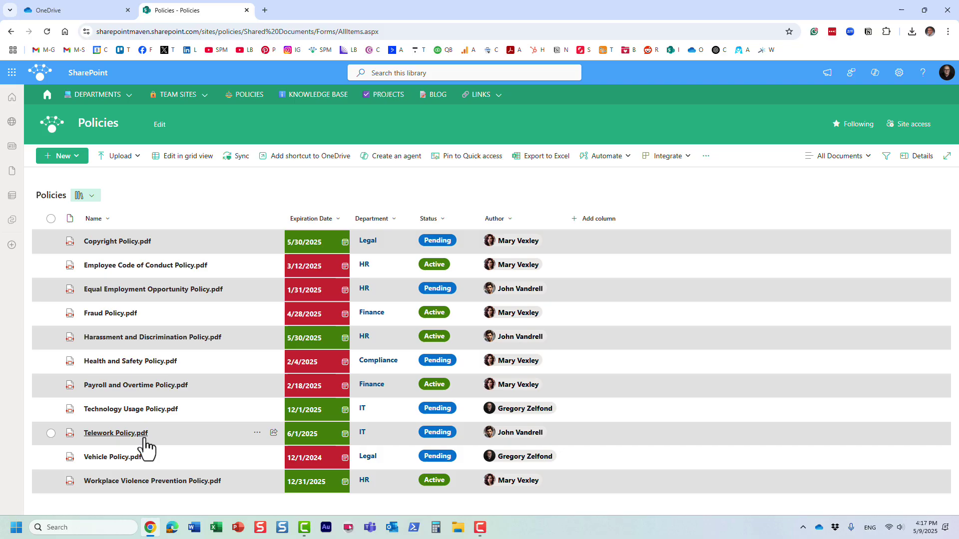
- Check Vehicle Policy.pdf in the Policies library, view its extra commands, then return to the OneDrive tab
click(51, 458)
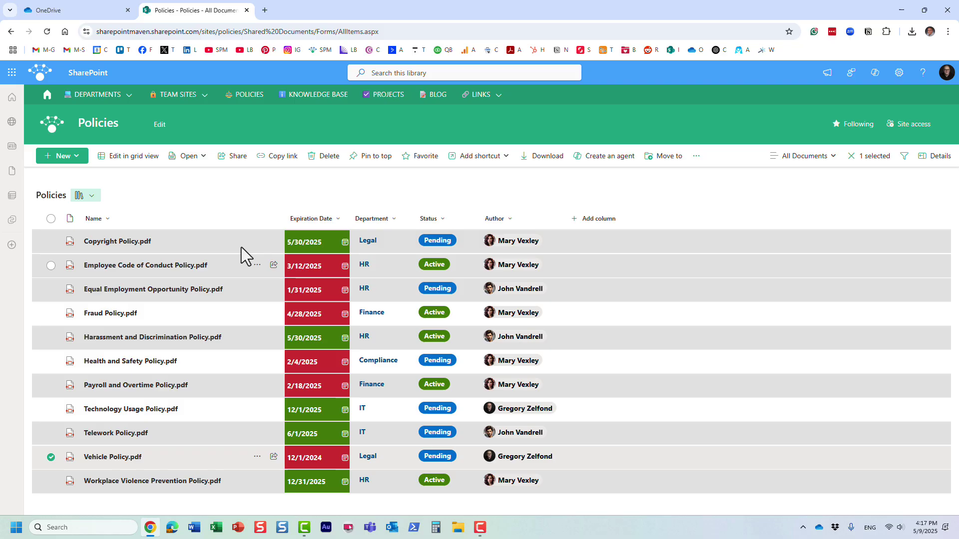
click(696, 158)
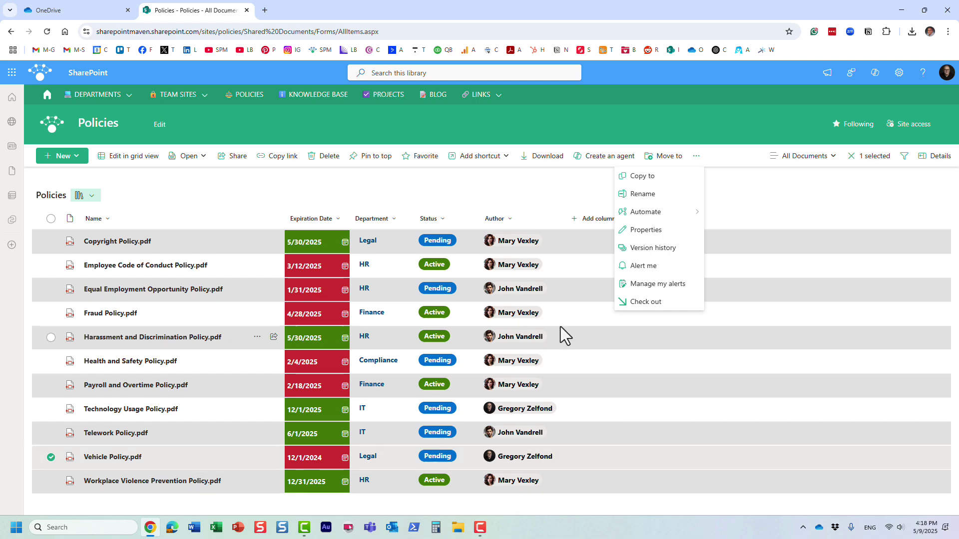
click(514, 182)
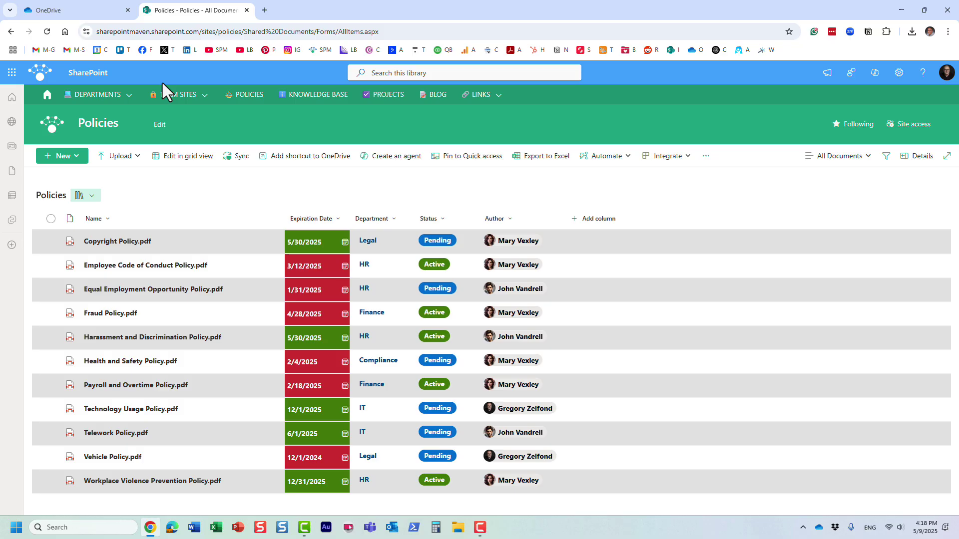
click(89, 11)
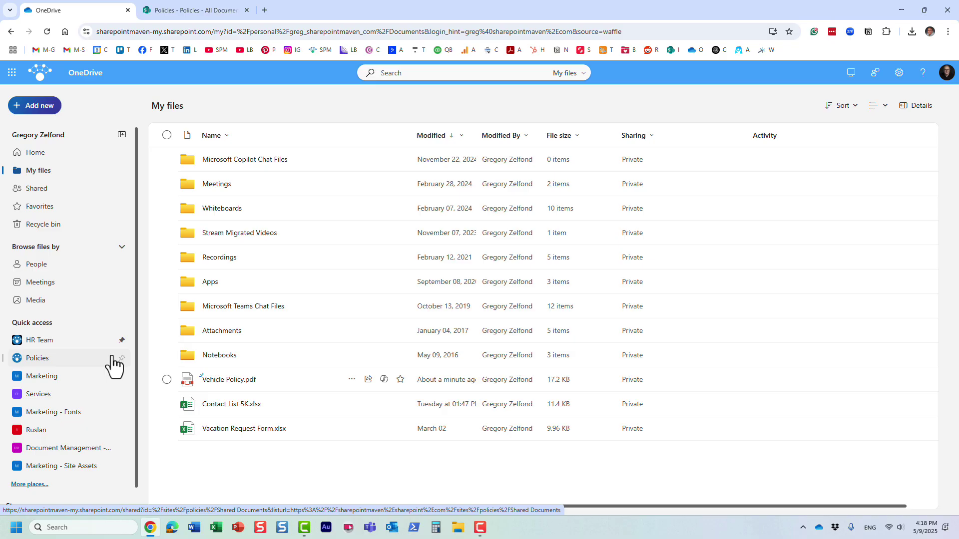
- Open the Policies library from Quick access in OneDrive and check Vehicle Policy.pdf
click(36, 362)
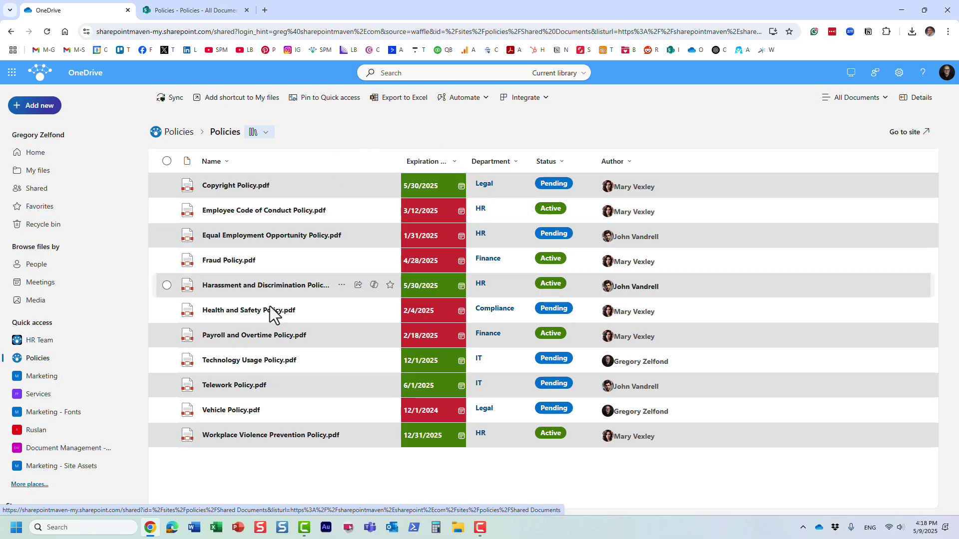
click(166, 413)
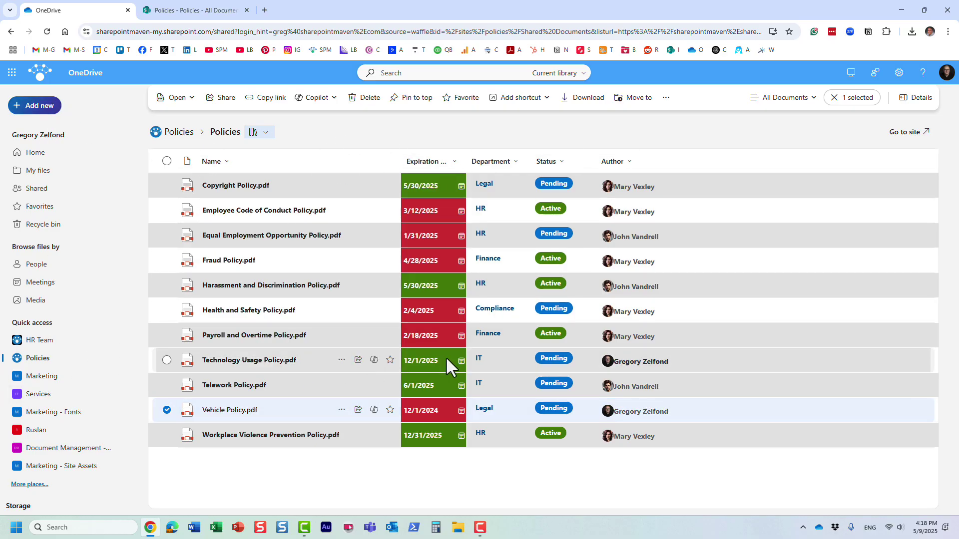
click(318, 99)
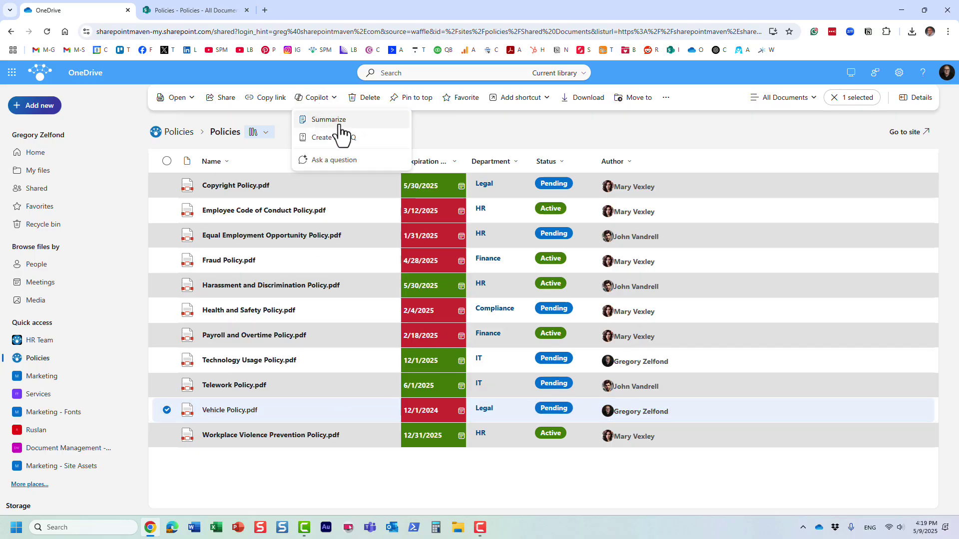
click(338, 163)
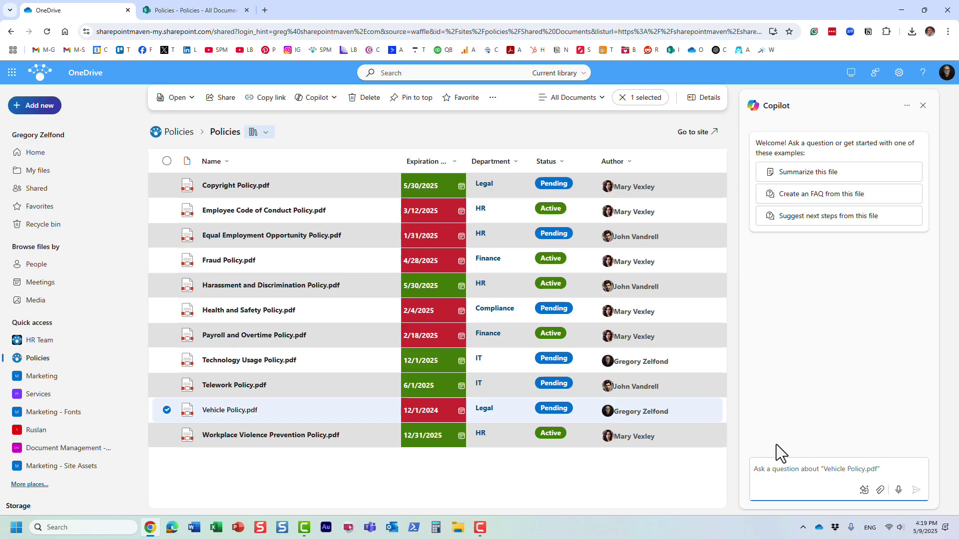
click(317, 98)
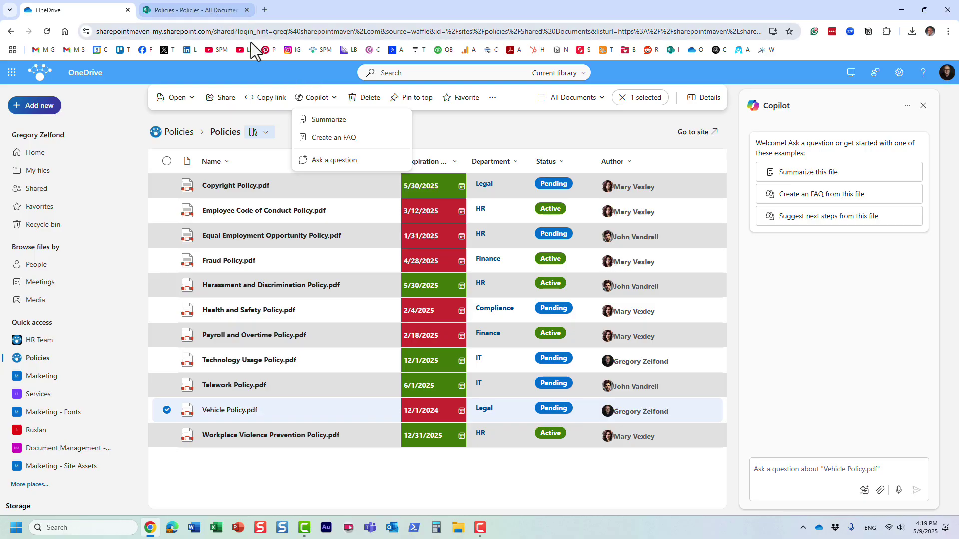
click(923, 106)
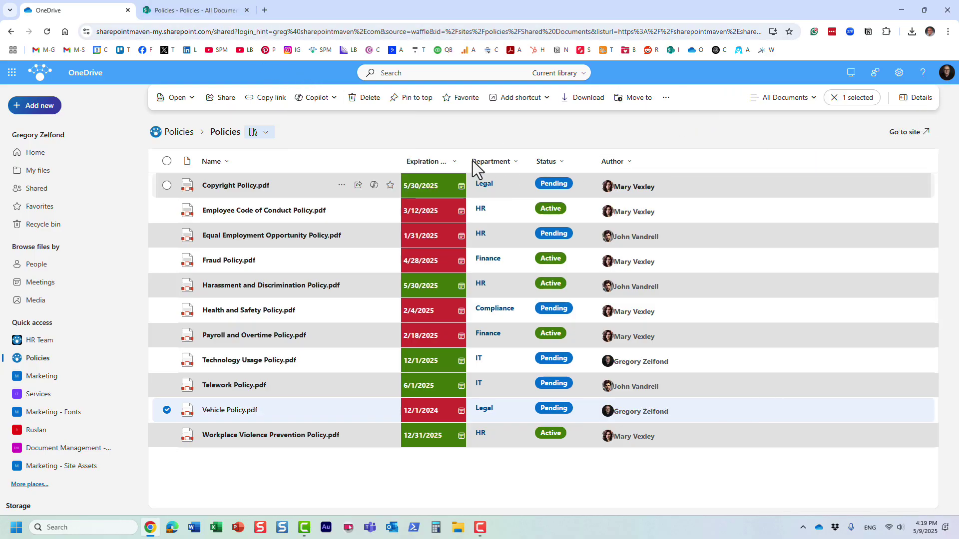